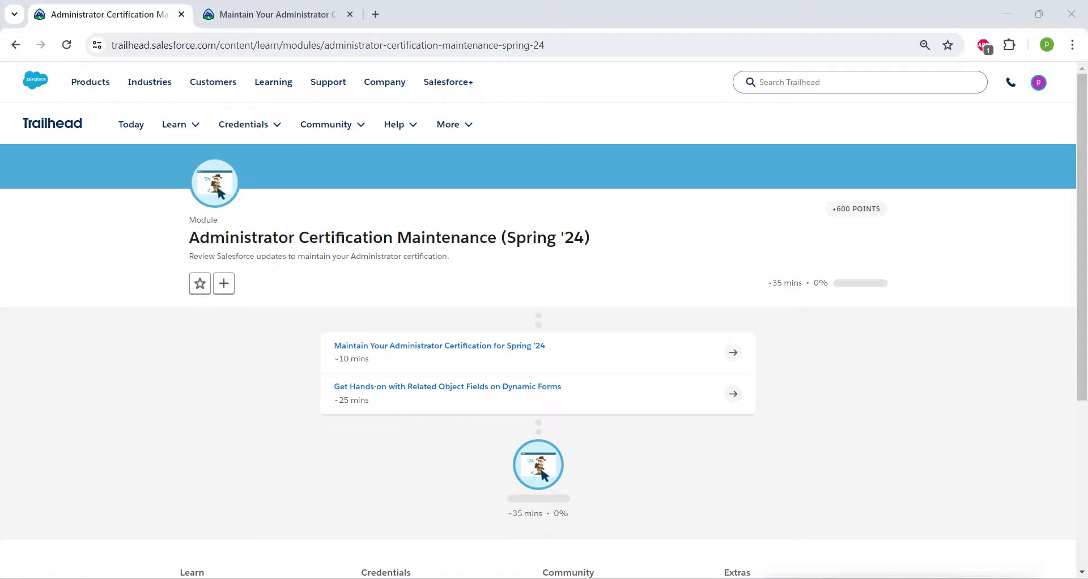
Step: In the Maintain Your Administrator Certification for Spring '24 quiz, answer question 1 with Dynamic actions and question 2 with Intelligence
left_click_drag(189, 238, 590, 238)
left_click_drag(334, 346, 545, 346)
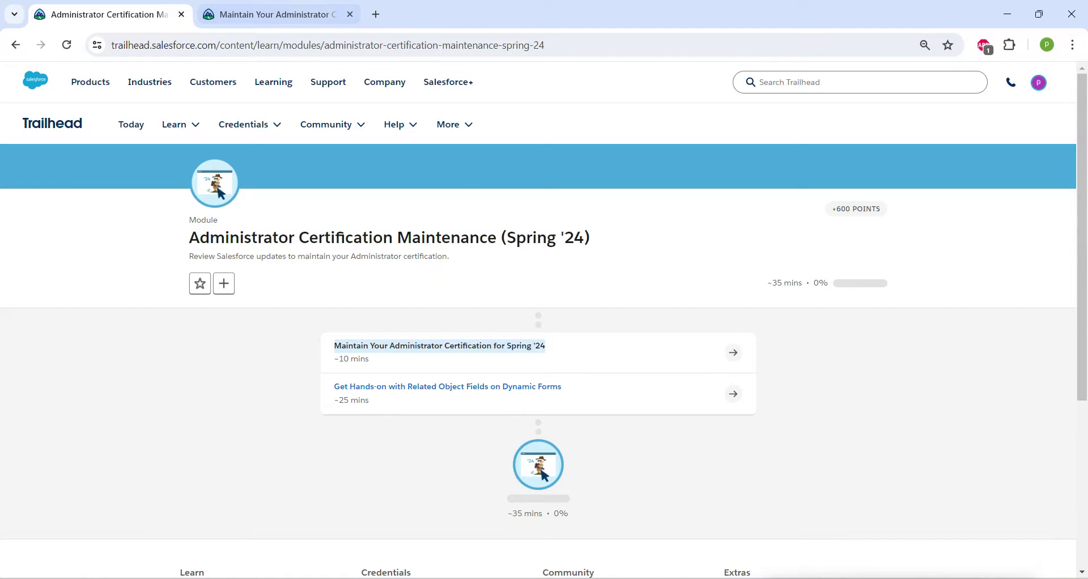
left_click(278, 14)
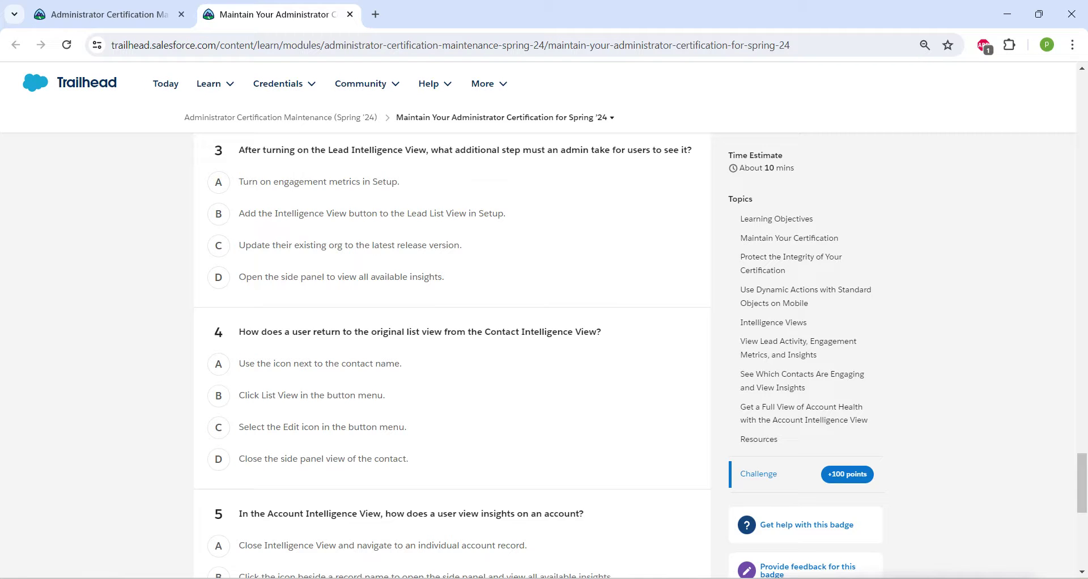
scroll(452, 340, "up", 10)
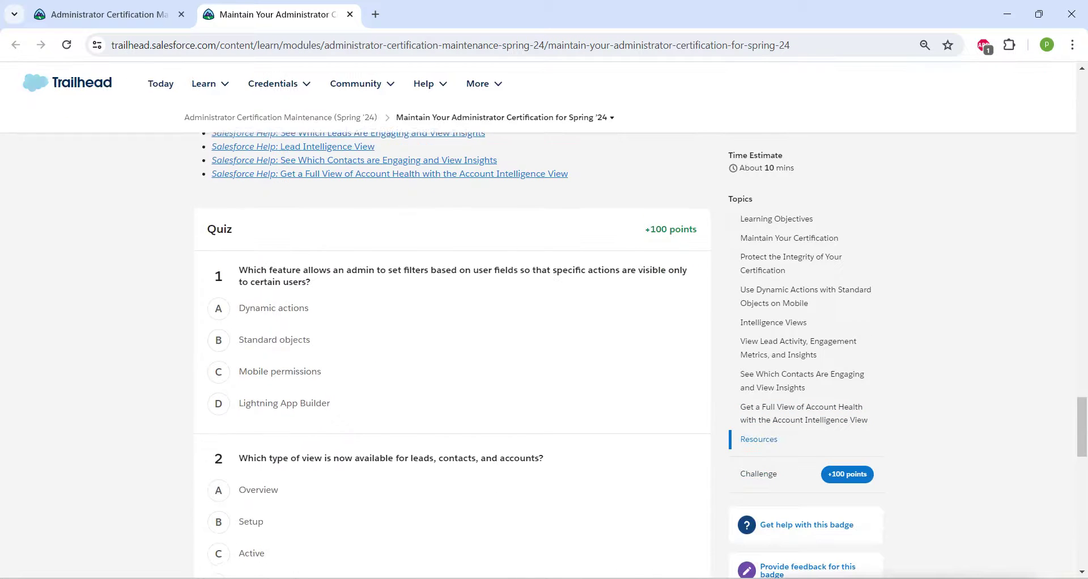
left_click(545, 314)
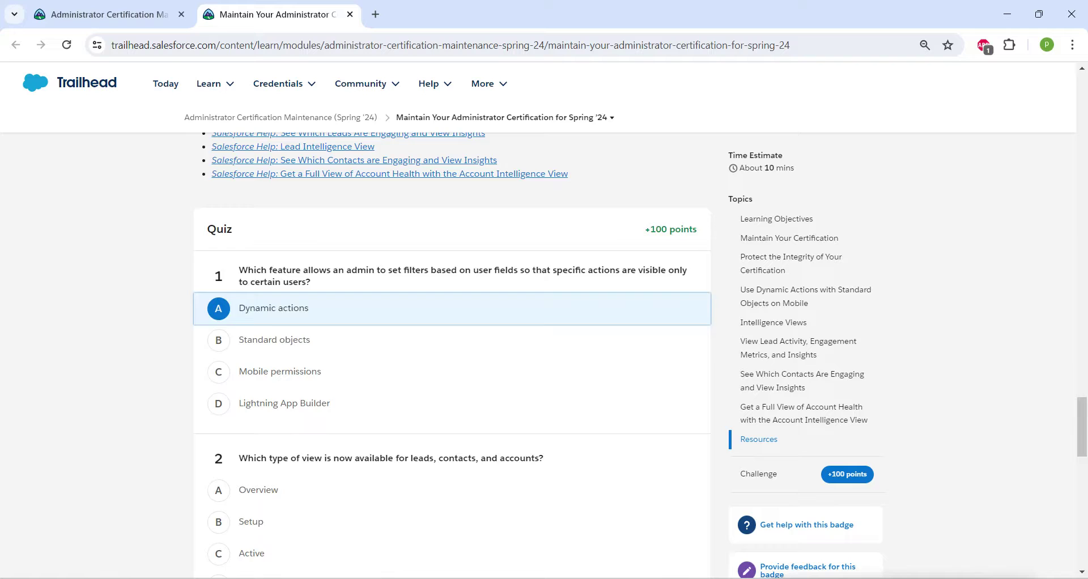
scroll(252, 407, "down", 2)
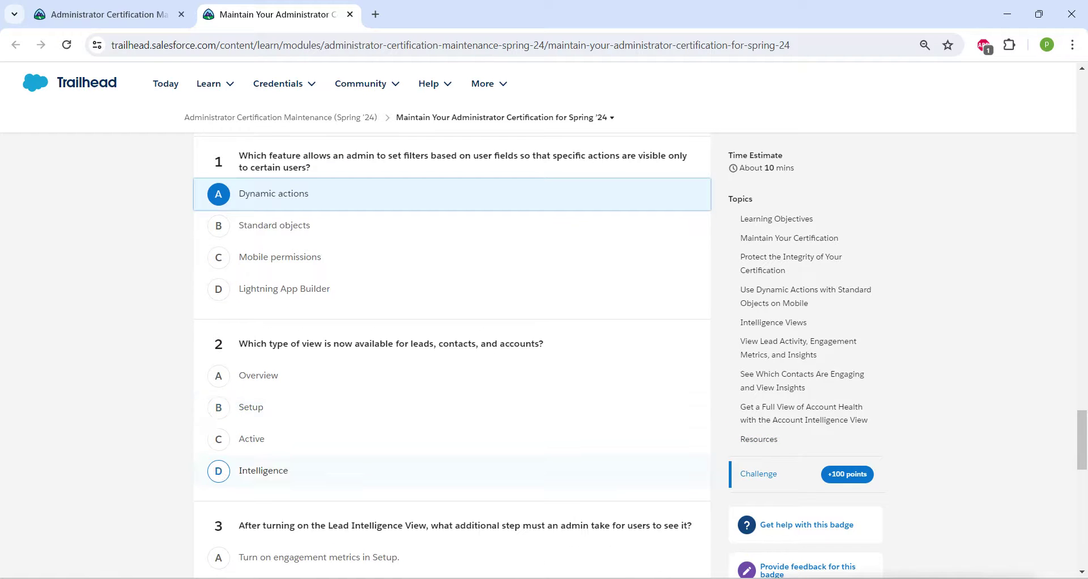
left_click(251, 471)
Step: Answer question 3 with adding the Intelligence View button to the Lead List View, and question 4 with List View in the button menu
scroll(251, 471, "down", 3)
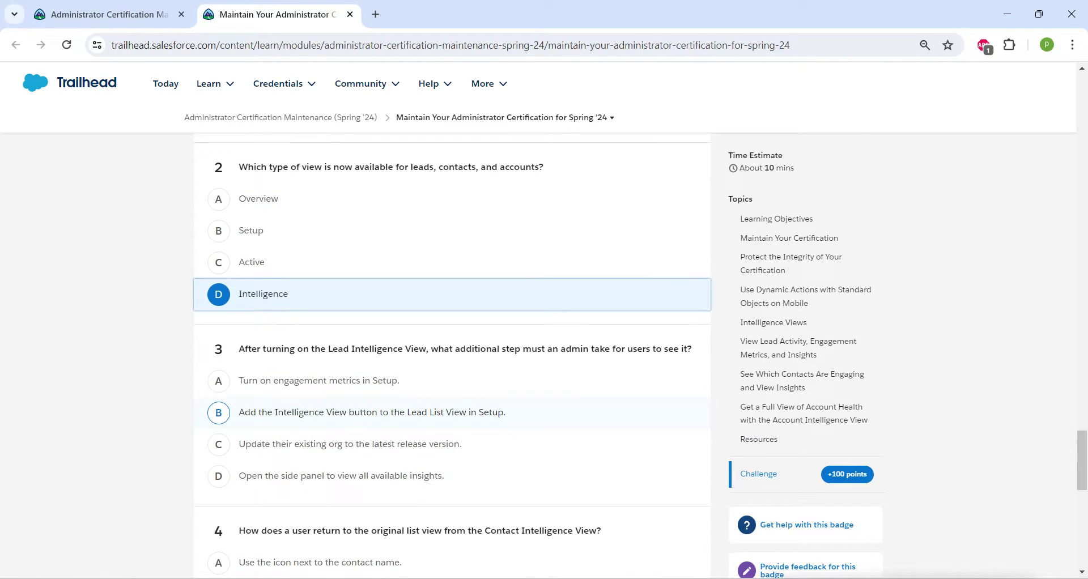
left_click(251, 412)
scroll(251, 412, "down", 4)
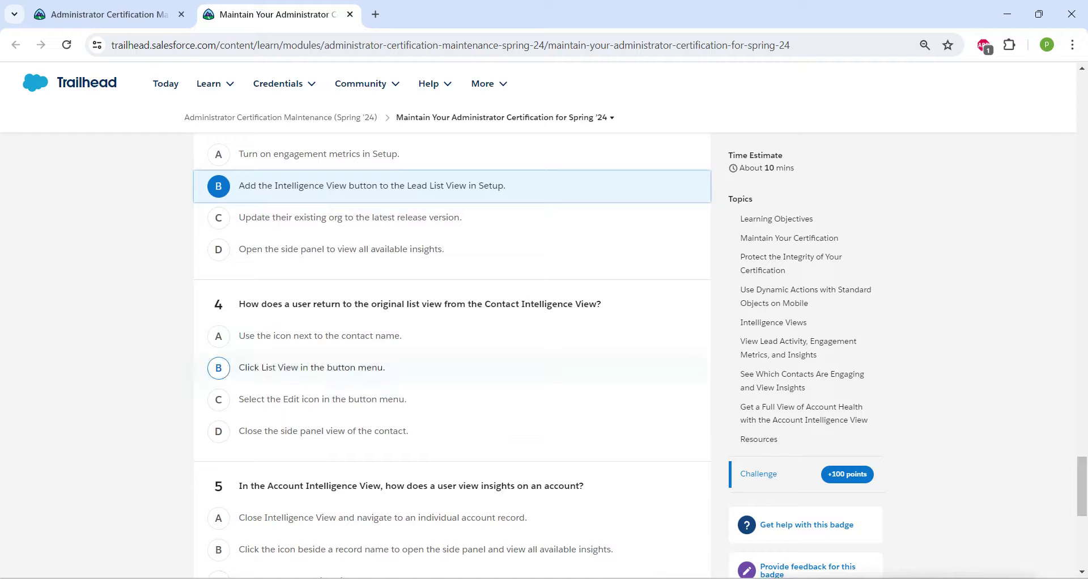
left_click(251, 368)
Step: Answer question 5 with the icon beside a record name that opens the side panel, and submit the quiz
scroll(251, 368, "down", 2)
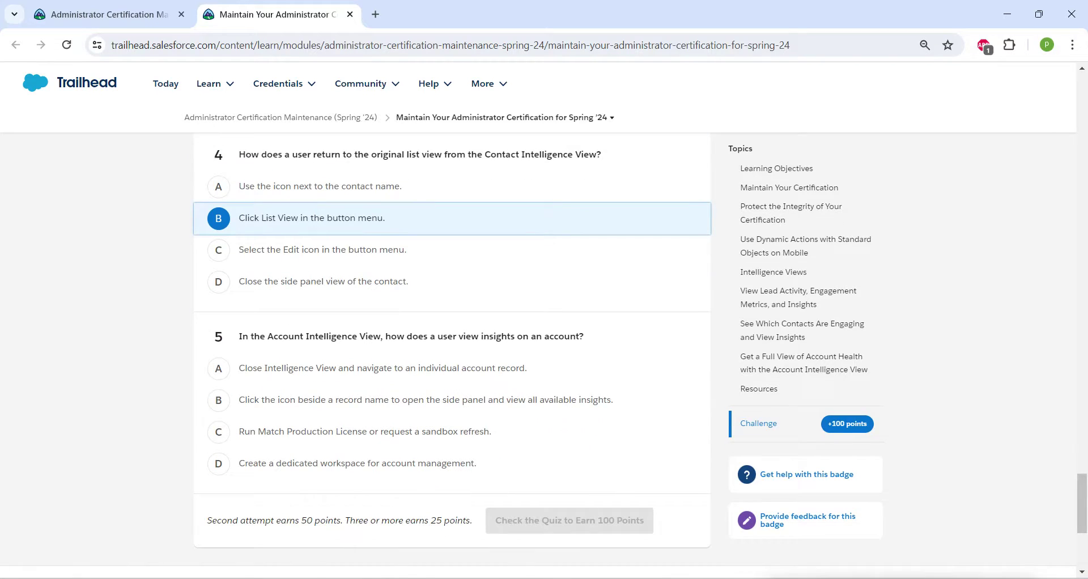
left_click(251, 400)
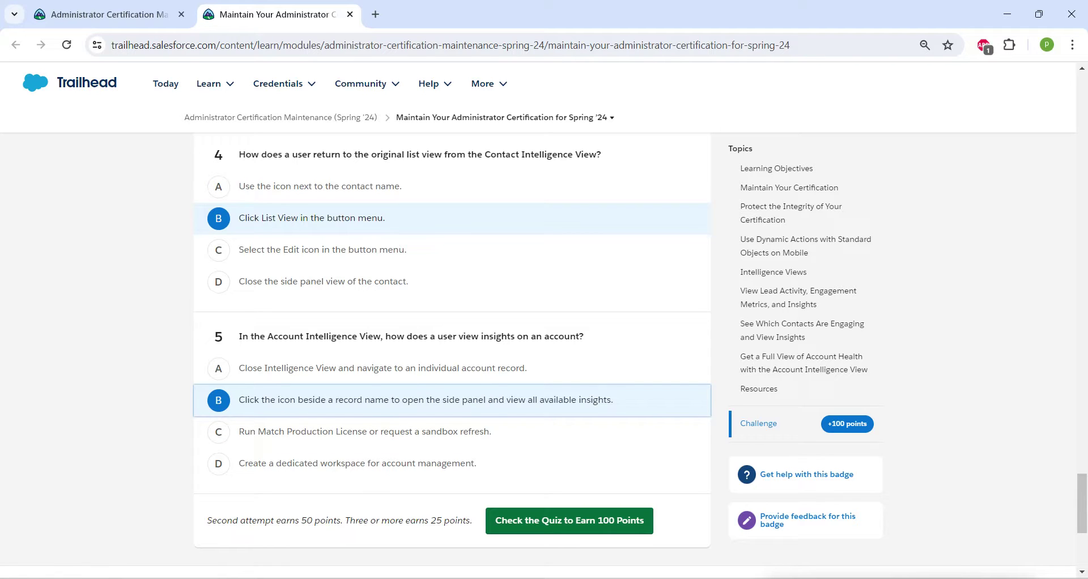
left_click(569, 521)
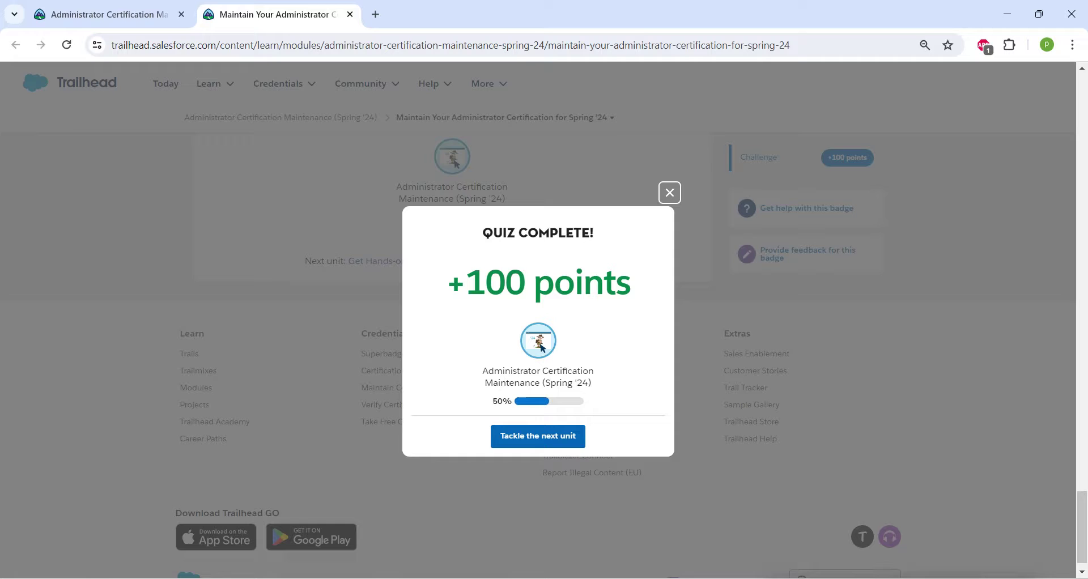
Step: Continue to the unit Get Hands-on with Related Object Fields on Dynamic Forms and go to its hands-on challenge
left_click(537, 436)
left_click(109, 14)
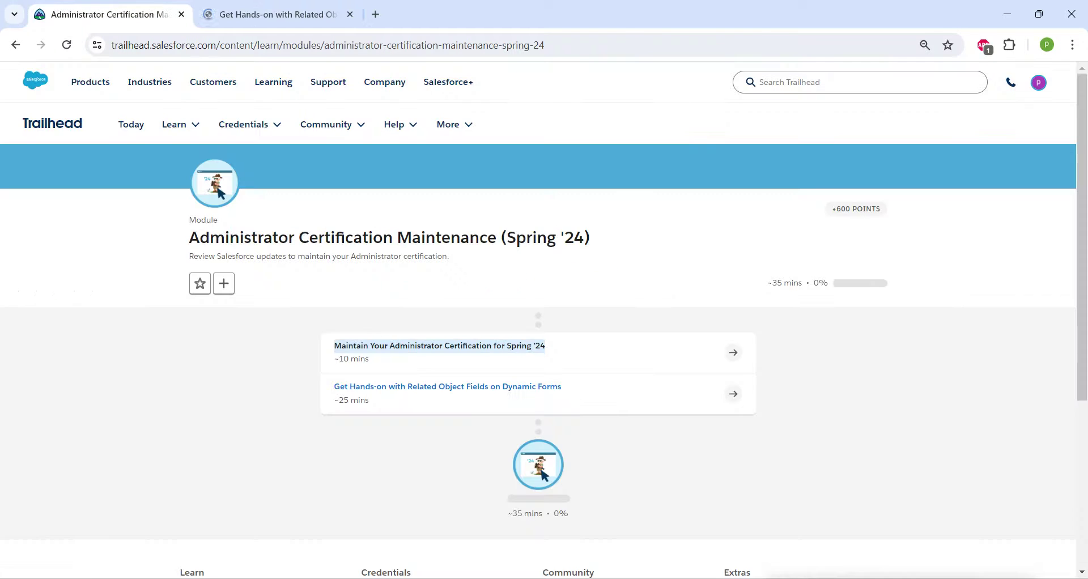
left_click_drag(334, 387, 561, 388)
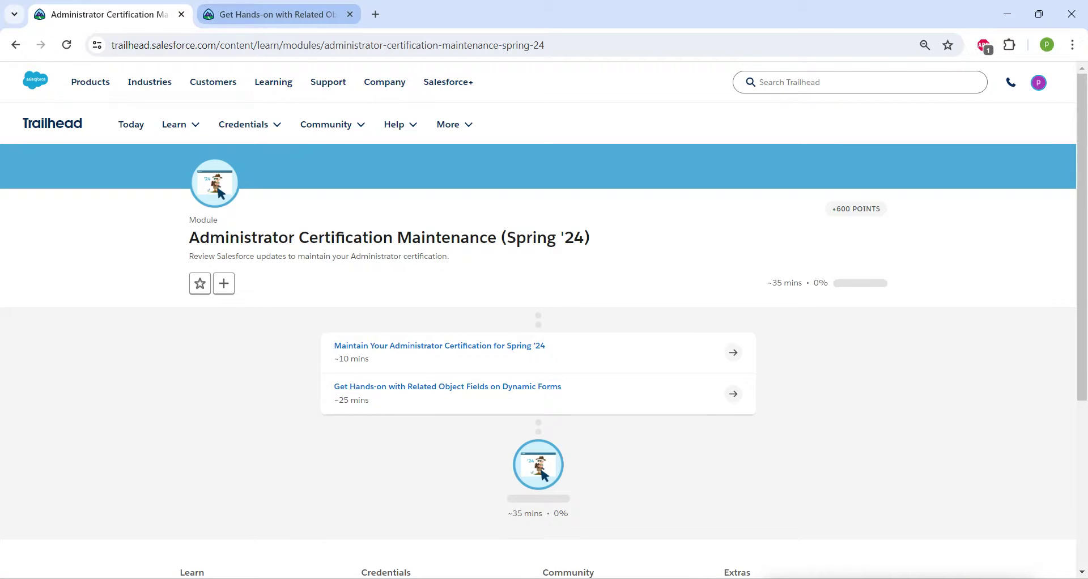
left_click(276, 14)
scroll(454, 340, "down", 2)
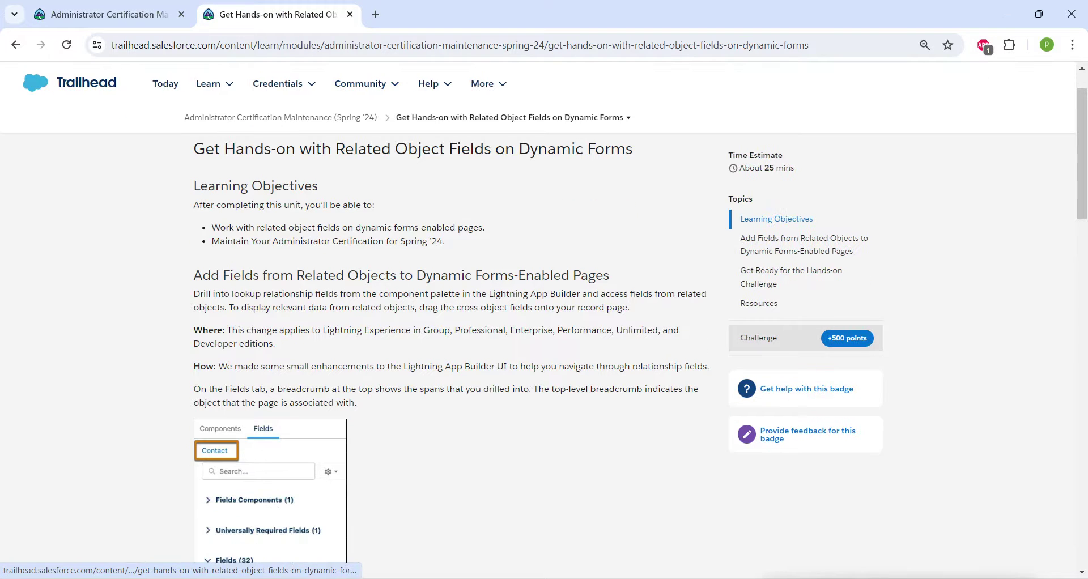
scroll(453, 341, "down", 8)
scroll(564, 346, "down", 5)
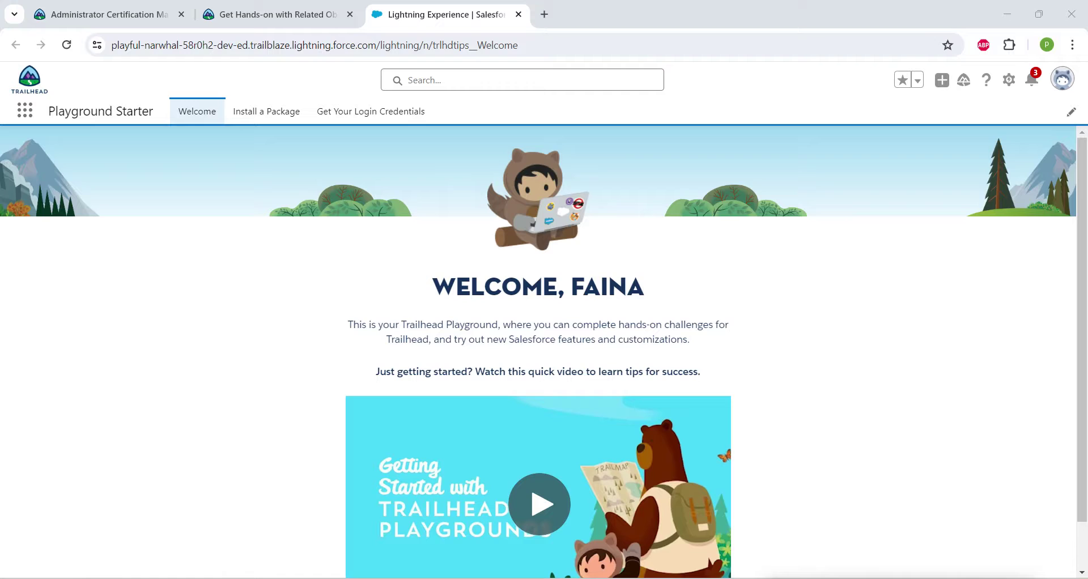
Step: In the Trailhead Playground's Setup, search for "lightning" and open Lightning App Builder
left_click(1009, 79)
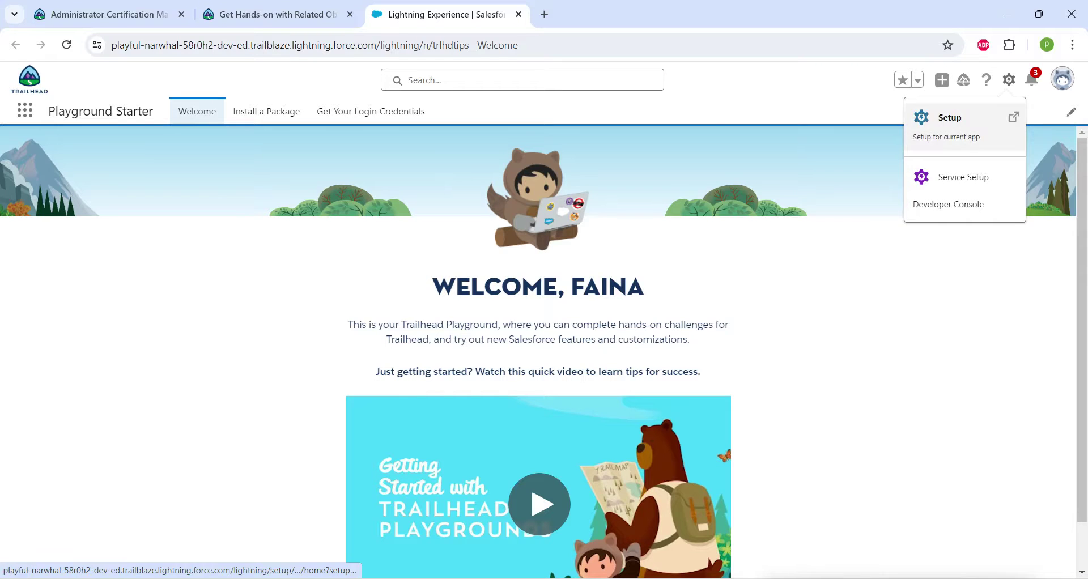
left_click(950, 117)
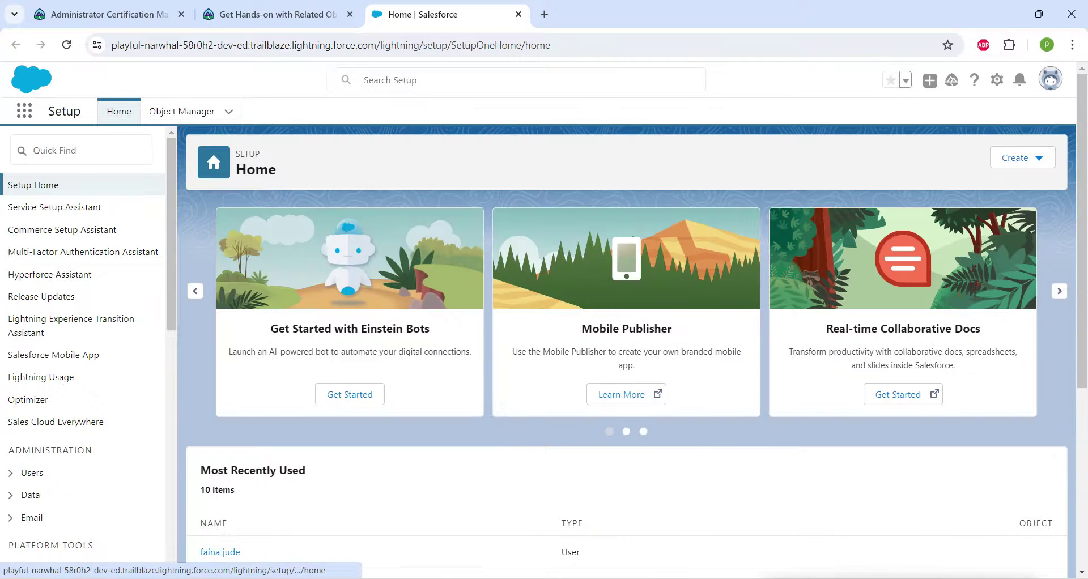
left_click(81, 151)
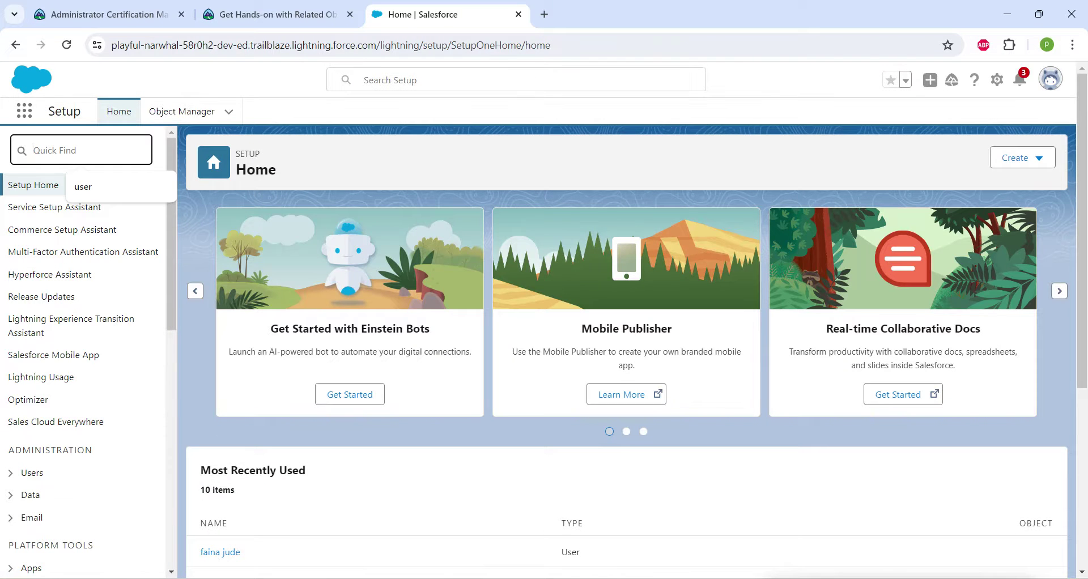
type("l")
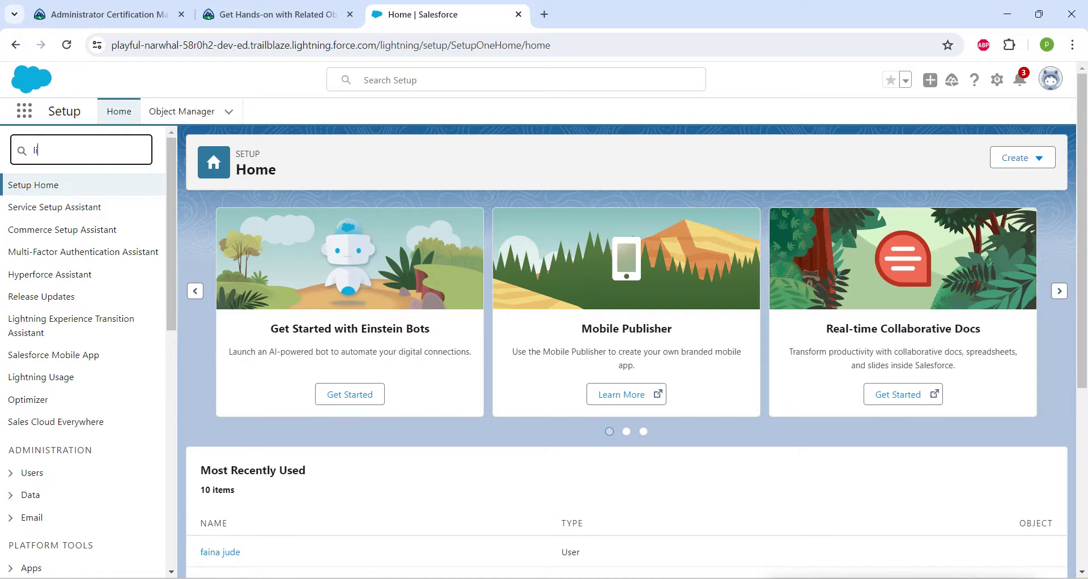
type("ightning")
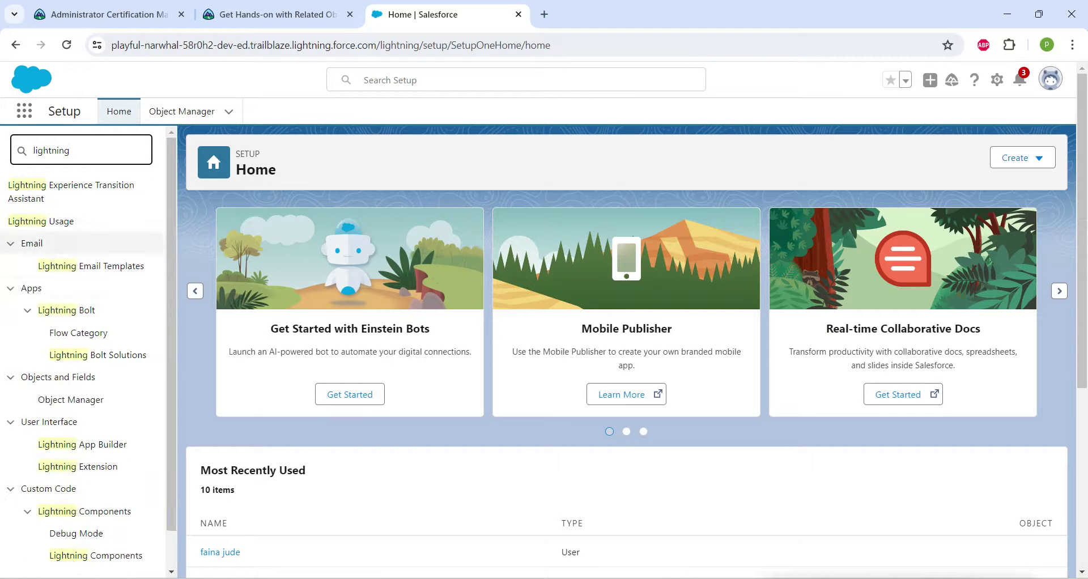
left_click(82, 444)
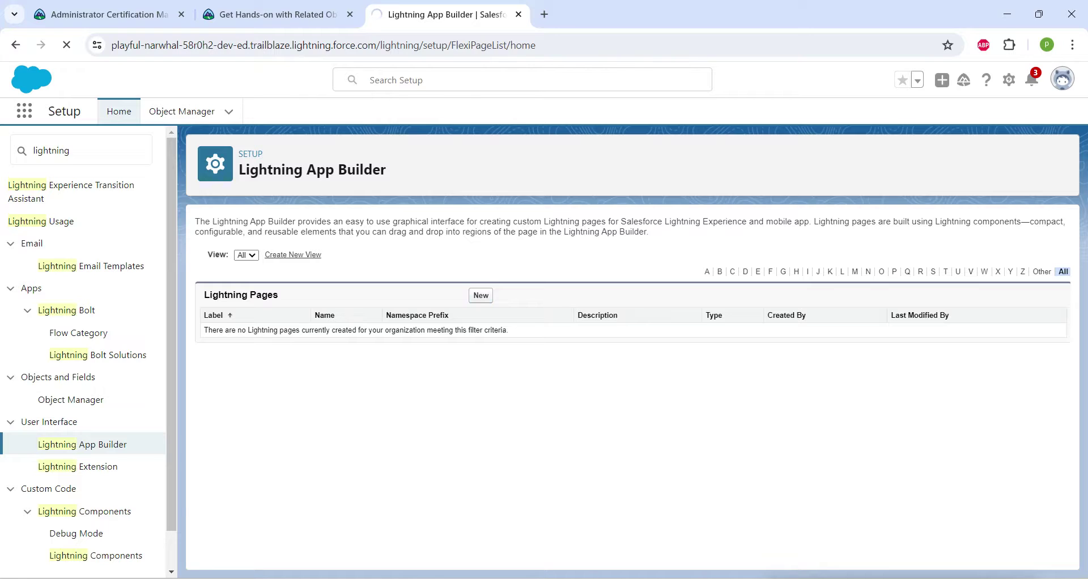
Step: Start a new Lightning page of type Record Page and label it Contact Record Page, as named in the challenge
left_click(278, 15)
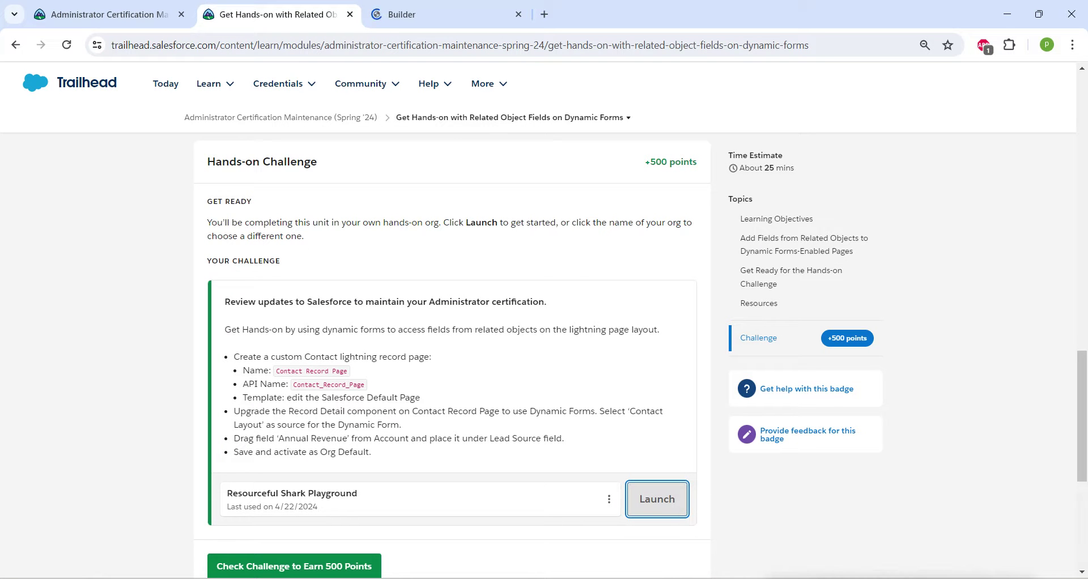
left_click_drag(276, 371, 348, 371)
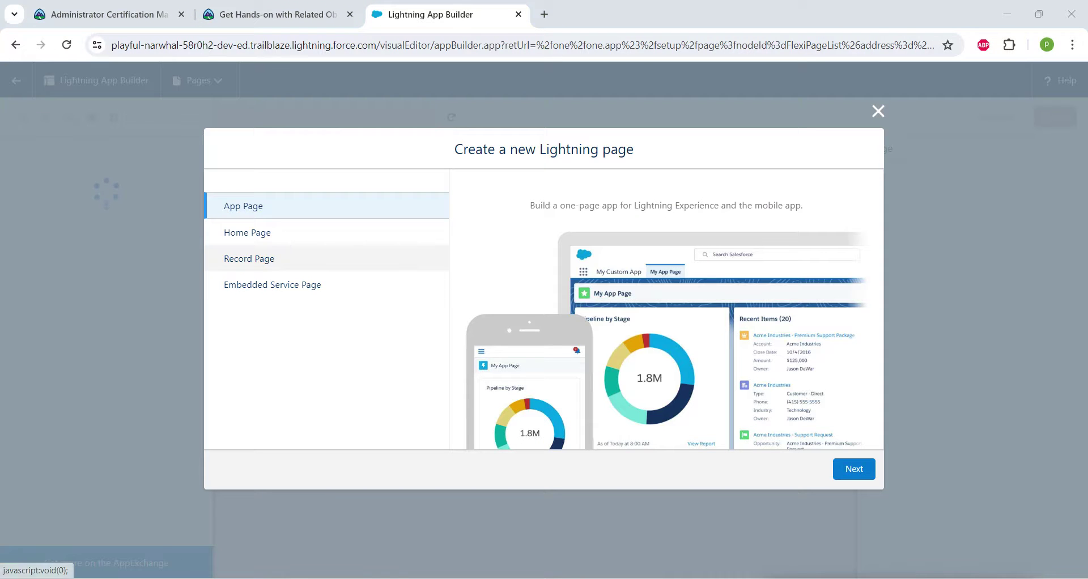
left_click(251, 259)
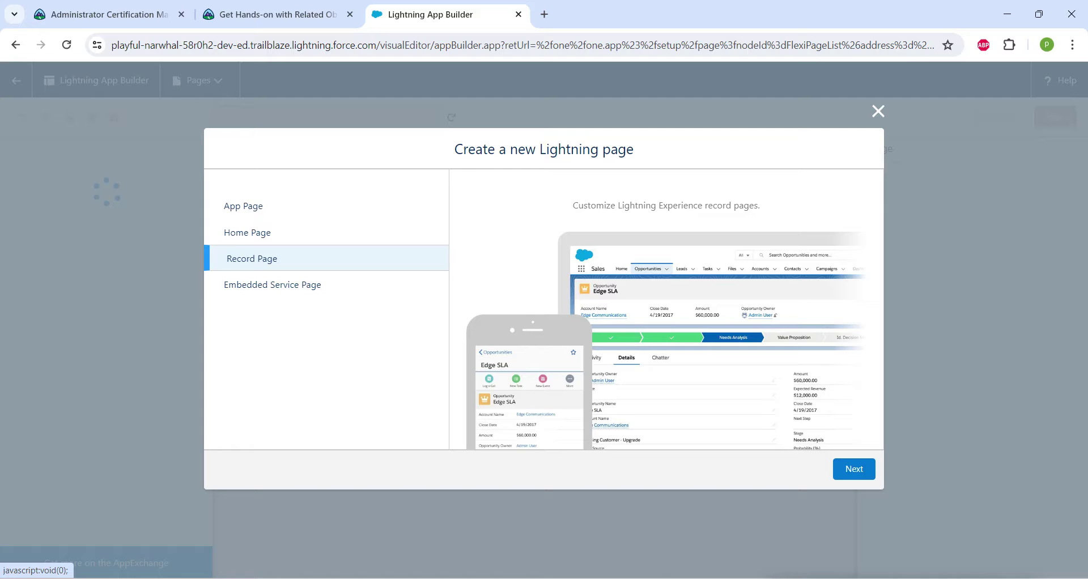
left_click(854, 470)
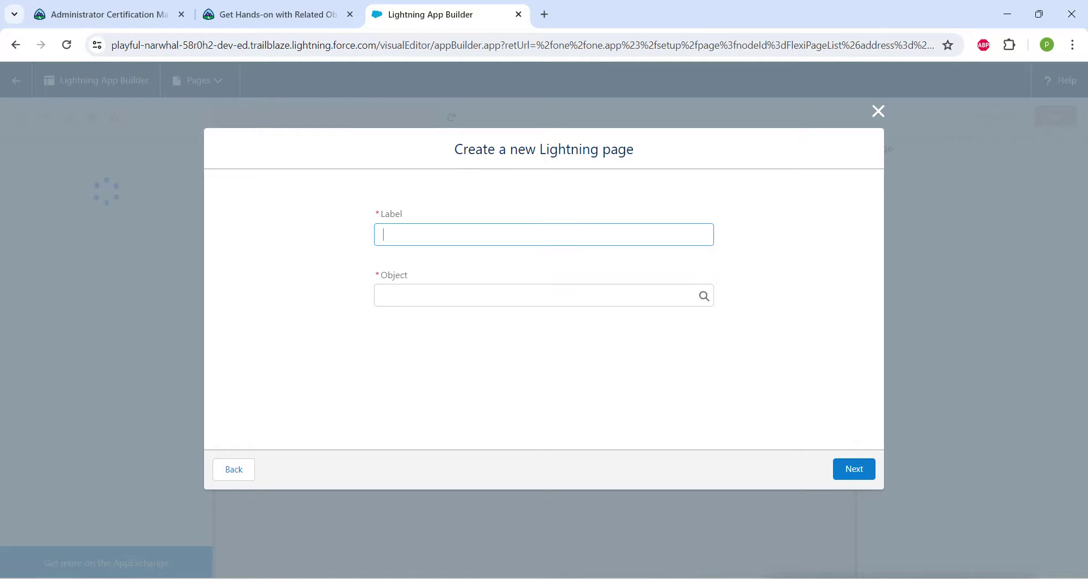
type("Contact Record Page")
key("alt+Tab")
key("alt+Tab")
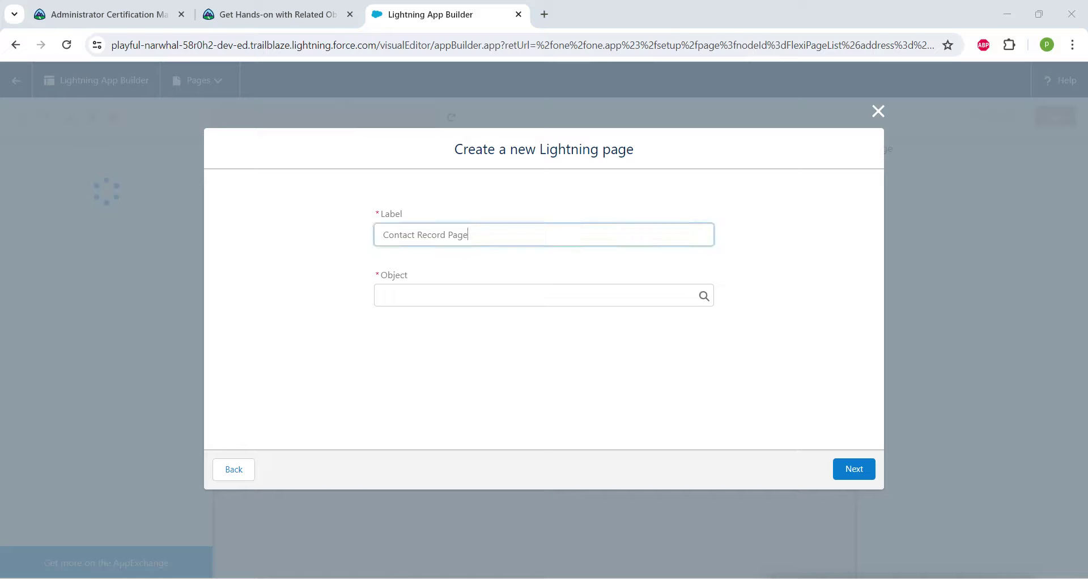
Step: Set the page's object to Contact and create it with the Grouped Header and One Region template
left_click(543, 295)
type("contact")
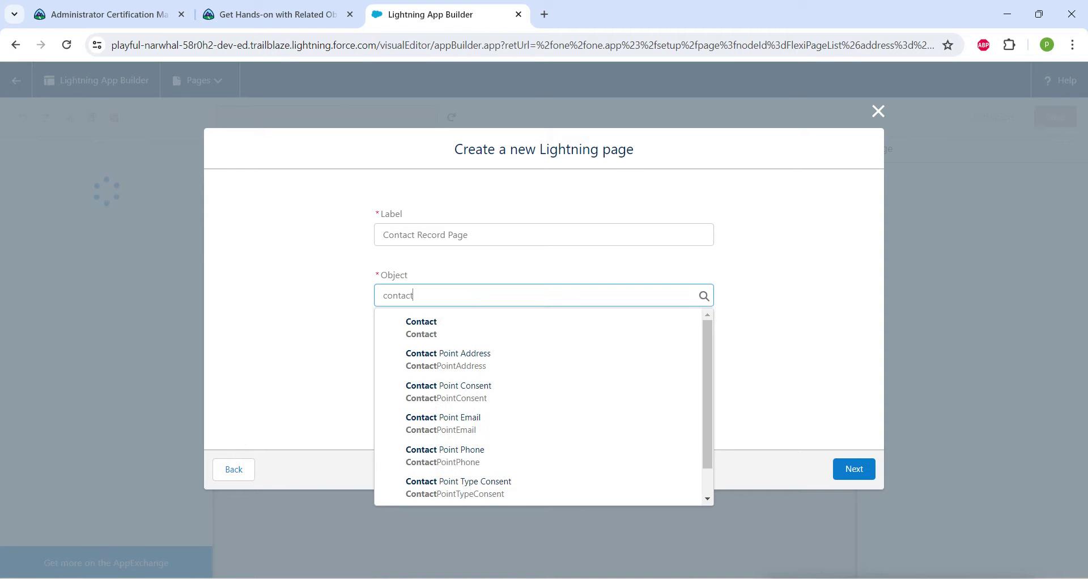
key("Down")
key("Return")
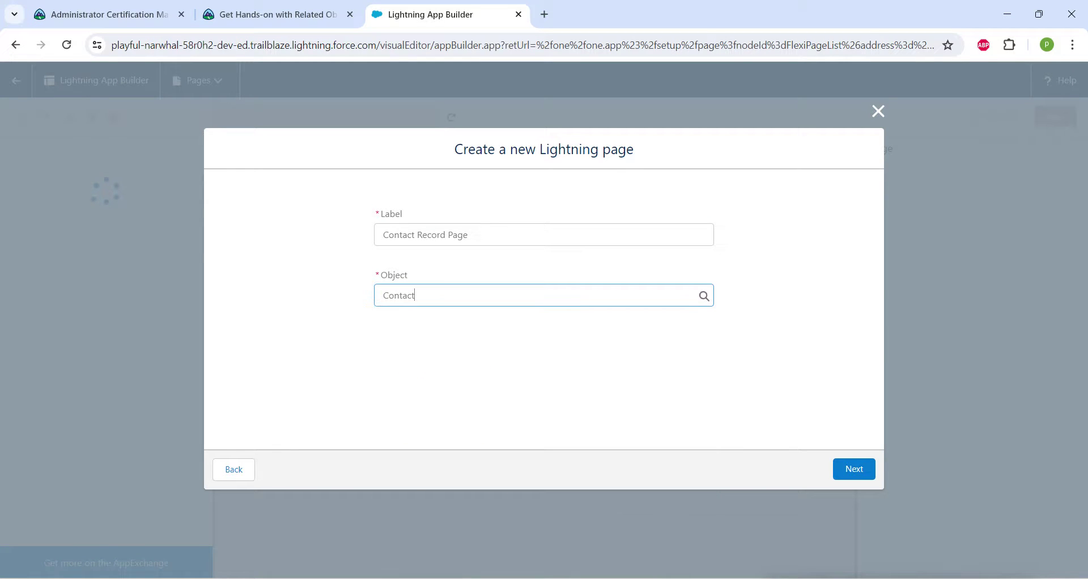
left_click(854, 469)
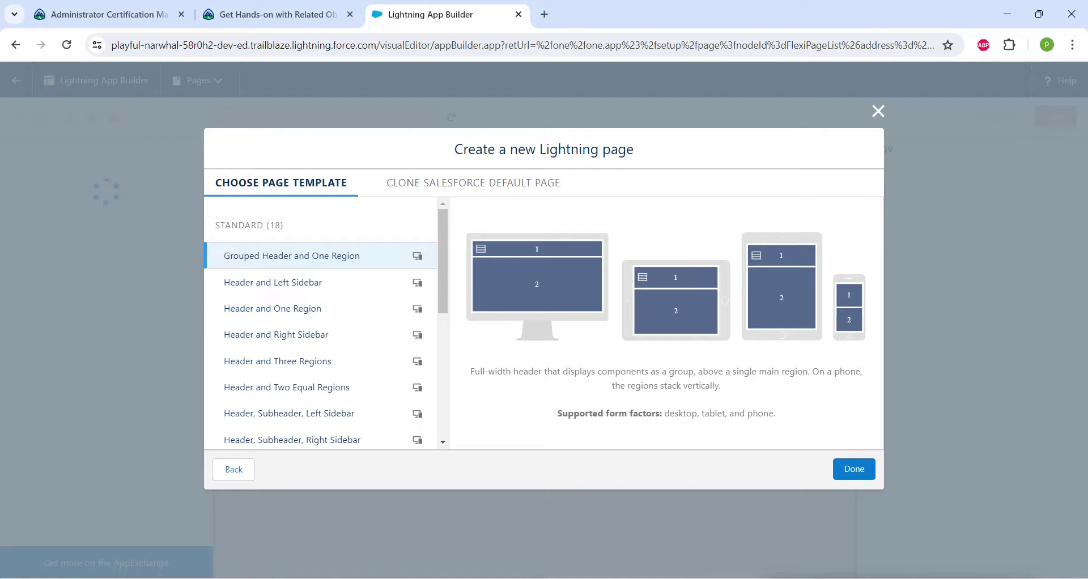
key("Tab")
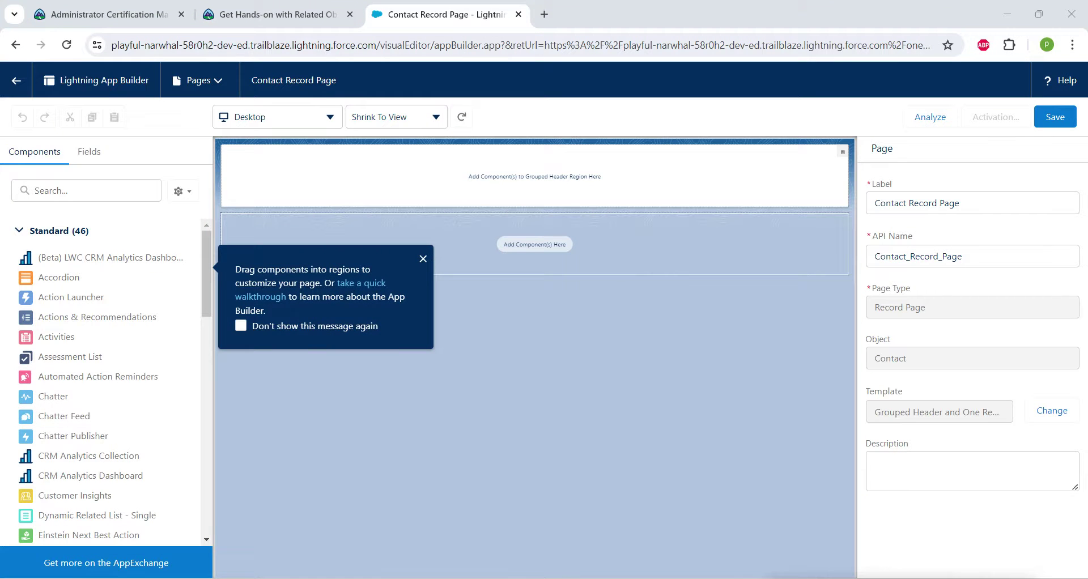
Step: Add a Record Detail component to the region below the page header and dismiss the help pop-ups
left_click(423, 258)
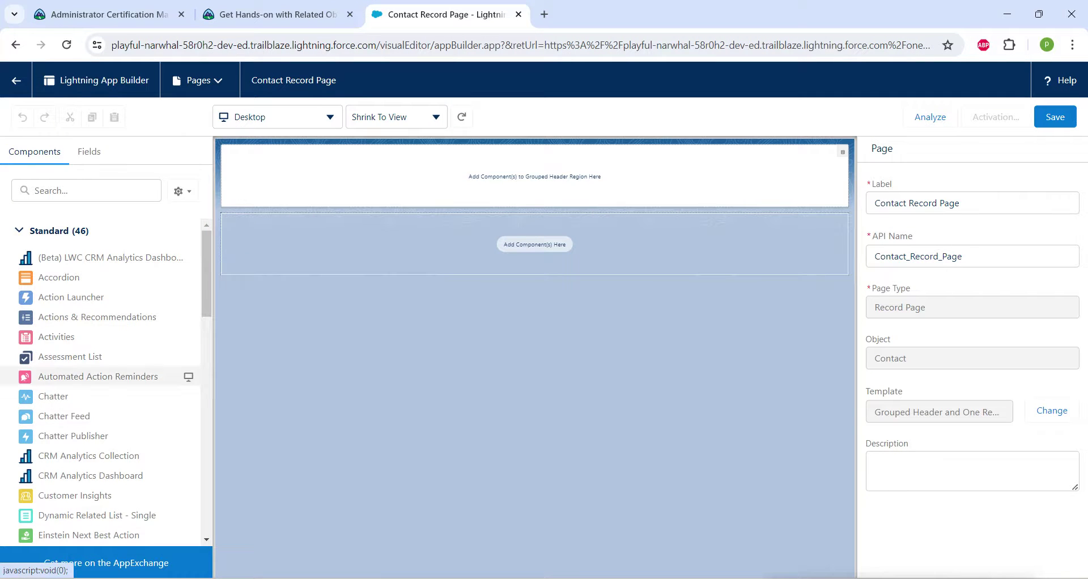
scroll(106, 381, "down", 1)
scroll(114, 384, "down", 4)
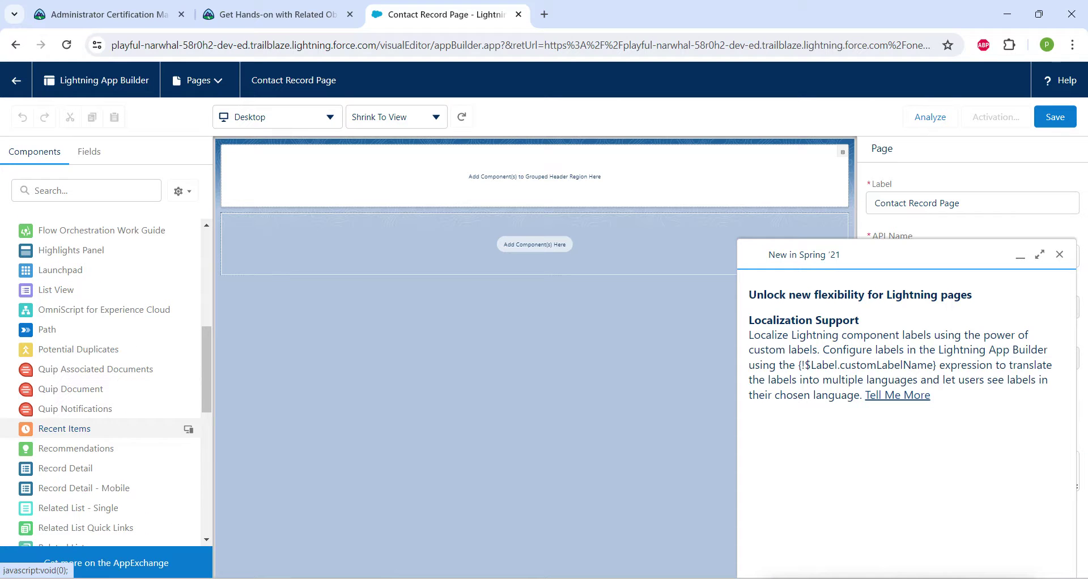
left_click_drag(65, 468, 520, 250)
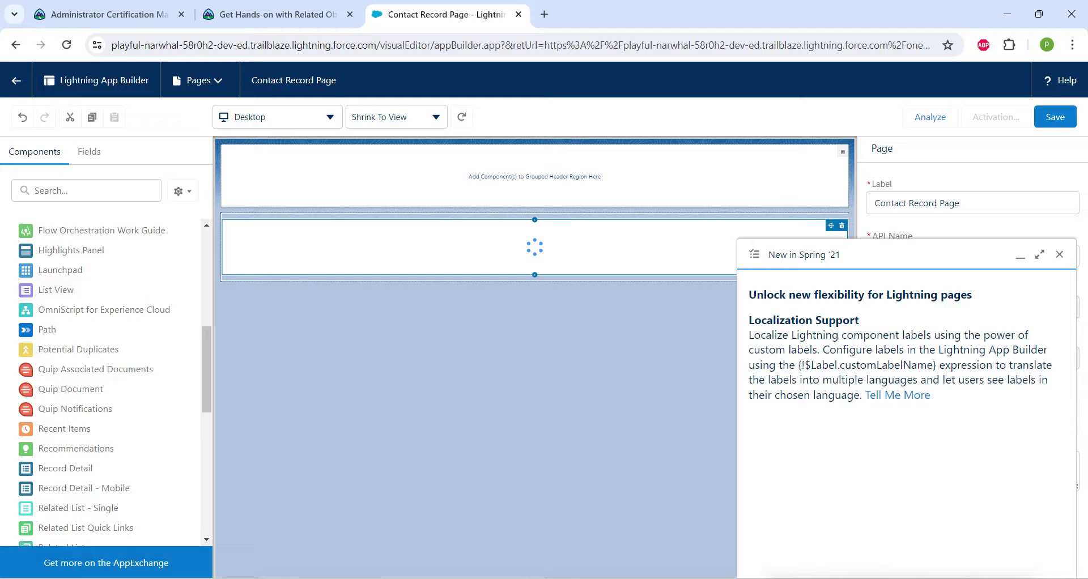
left_click(1059, 254)
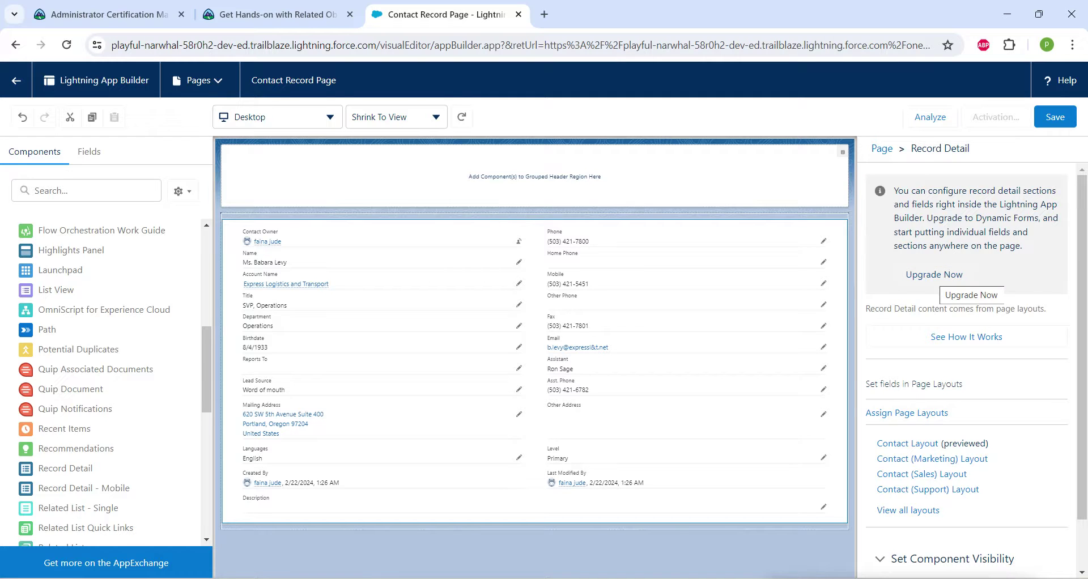
Step: Upgrade the Record Detail component to Dynamic Forms with Contact Layout as the source, setting the introduction to be skipped next time
left_click(934, 274)
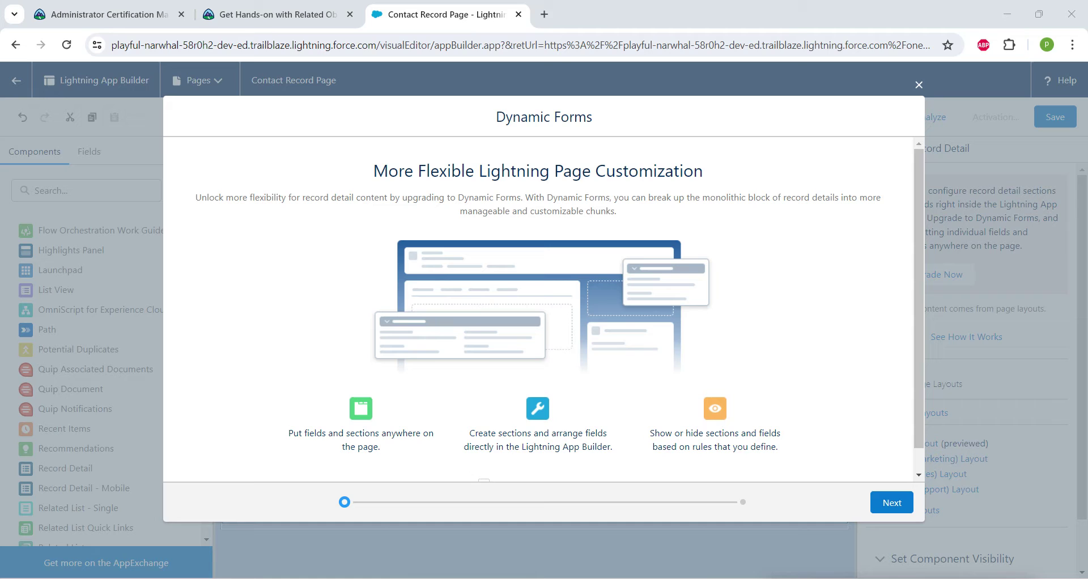
scroll(538, 309, "down", 1)
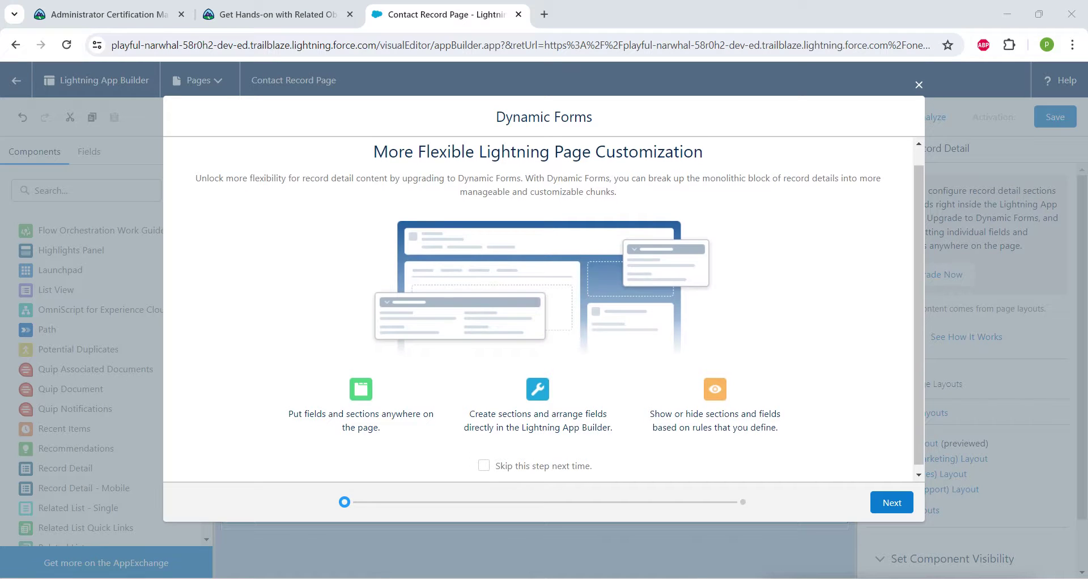
left_click(483, 460)
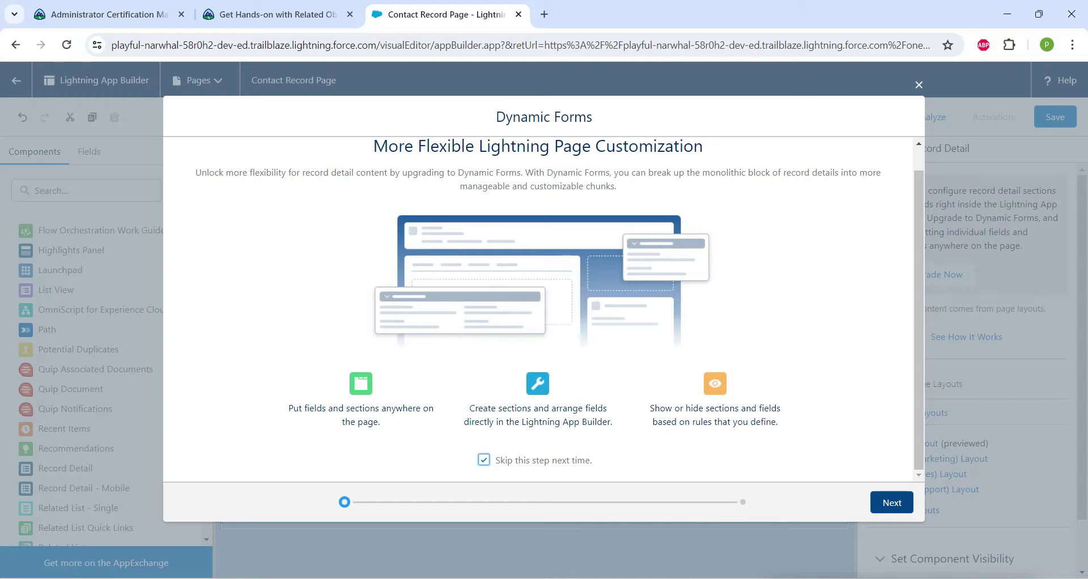
left_click(891, 503)
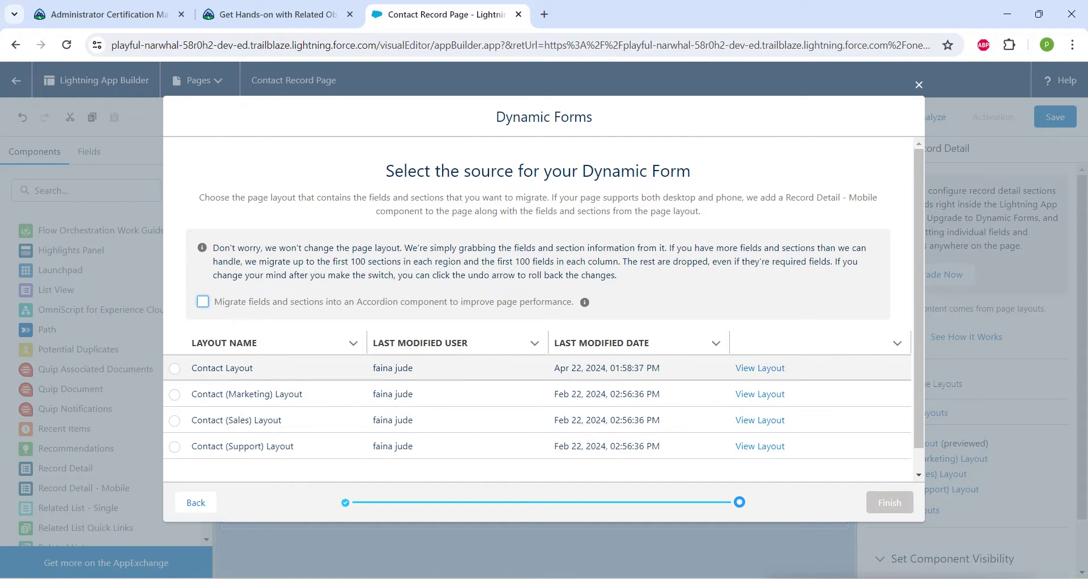
left_click(174, 368)
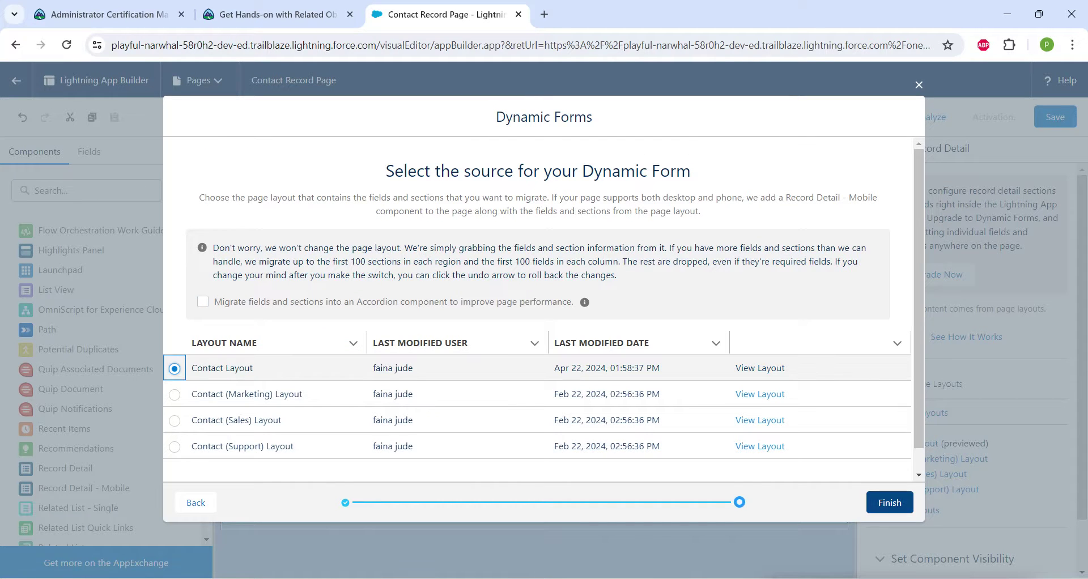
key("Tab")
key("Return")
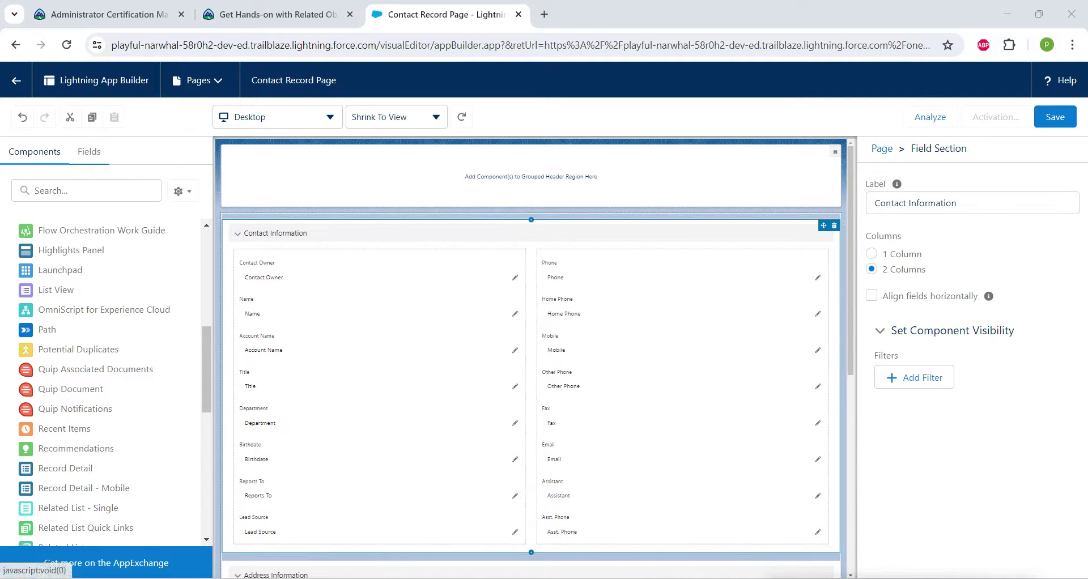
Step: Add the related Account Name > Annual Revenue field below Lead Source in the Contact Information section
left_click(89, 152)
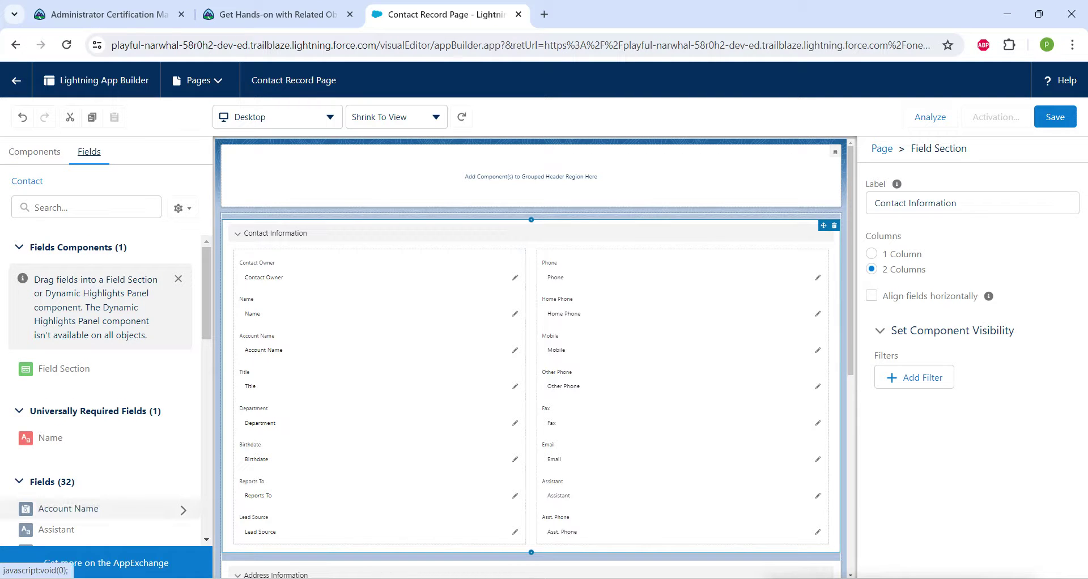
left_click(183, 510)
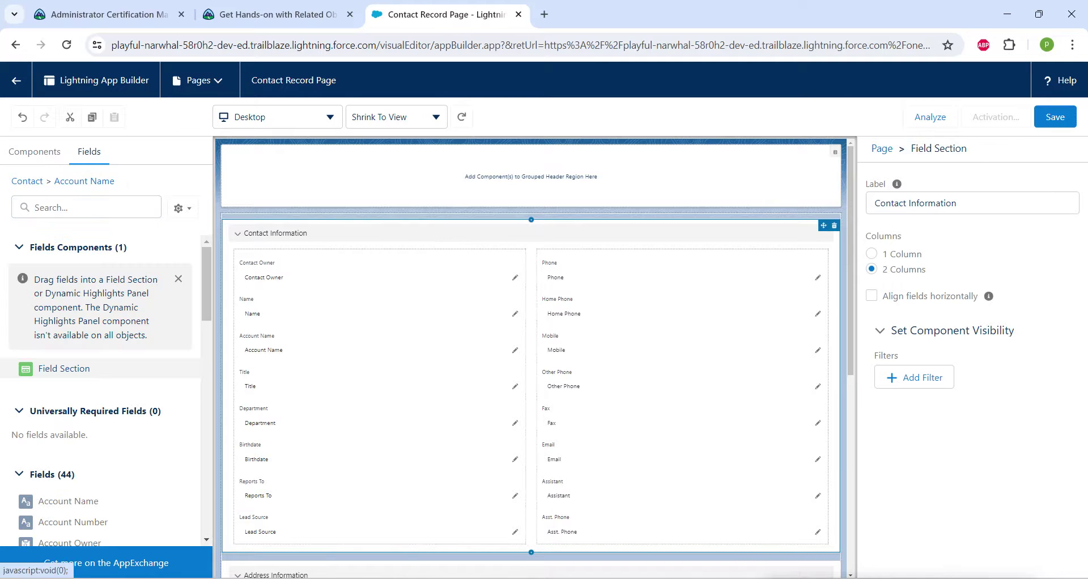
scroll(103, 391, "down", 3)
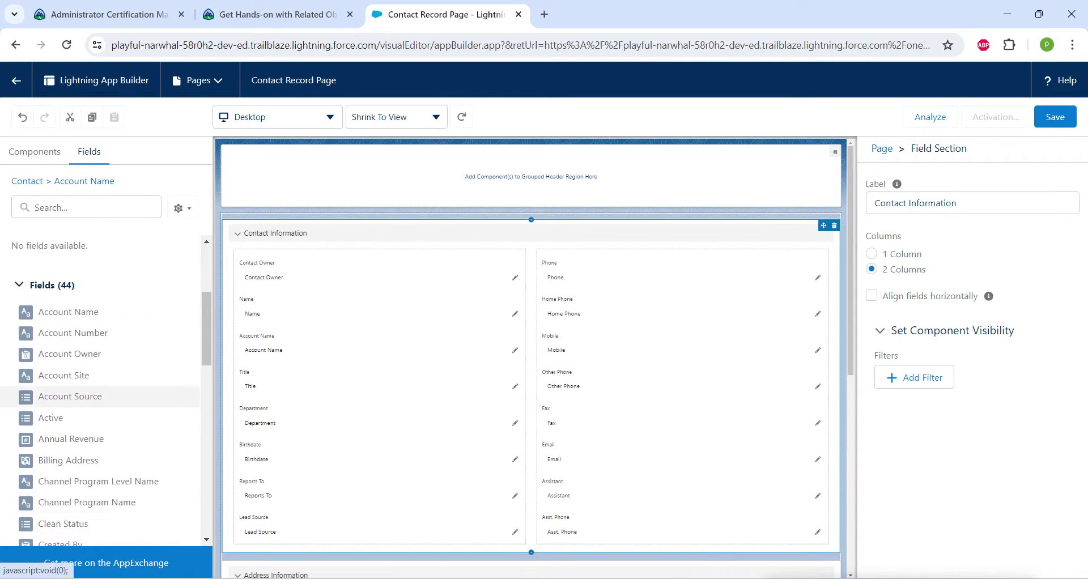
scroll(102, 396, "down", 1)
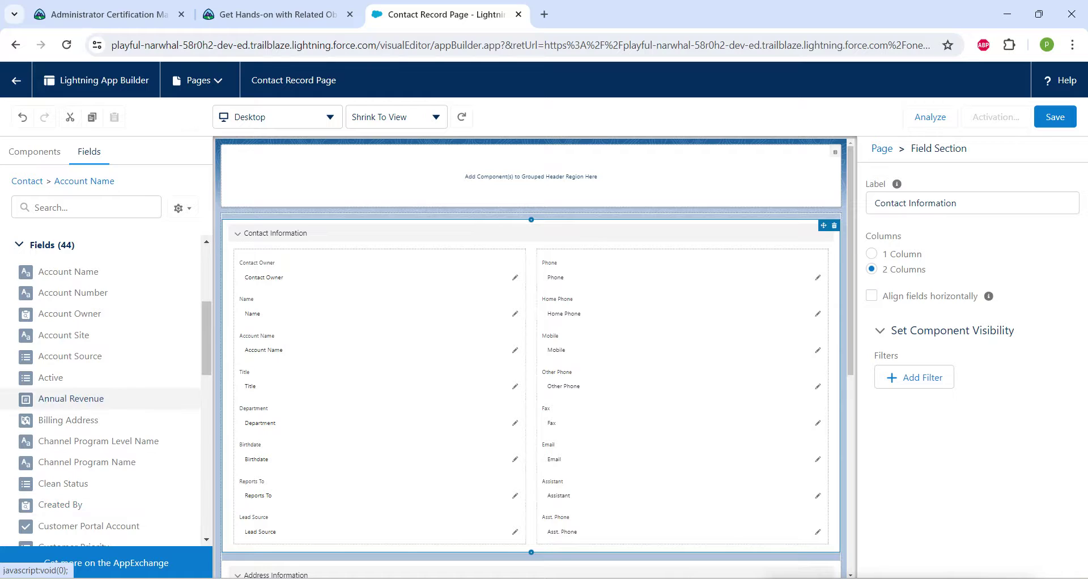
left_click_drag(102, 399, 365, 545)
scroll(380, 487, "down", 2)
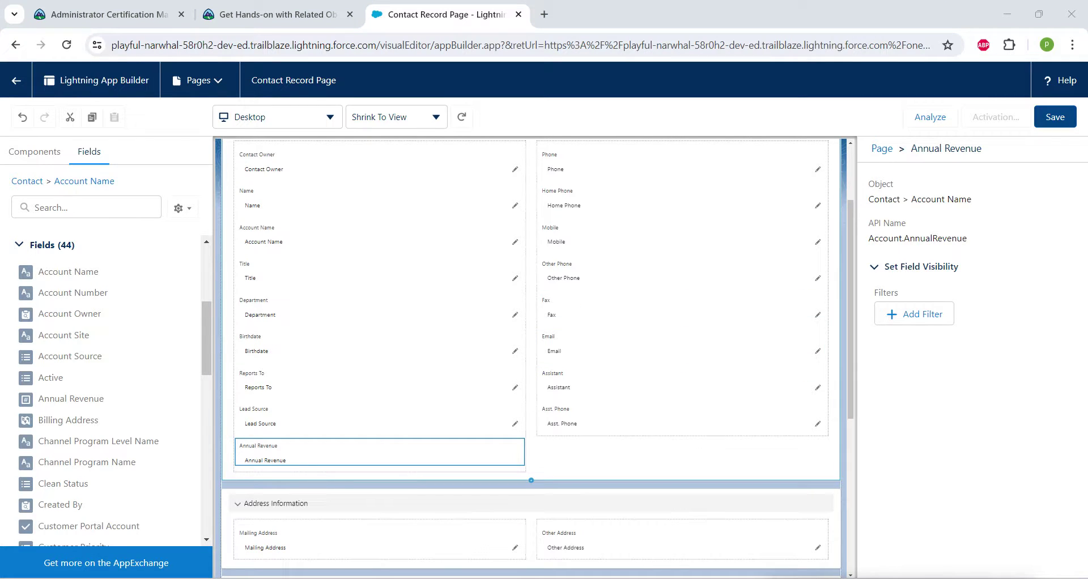
Step: Save the page and activate it as the org default for the Desktop form factor
left_click(1055, 117)
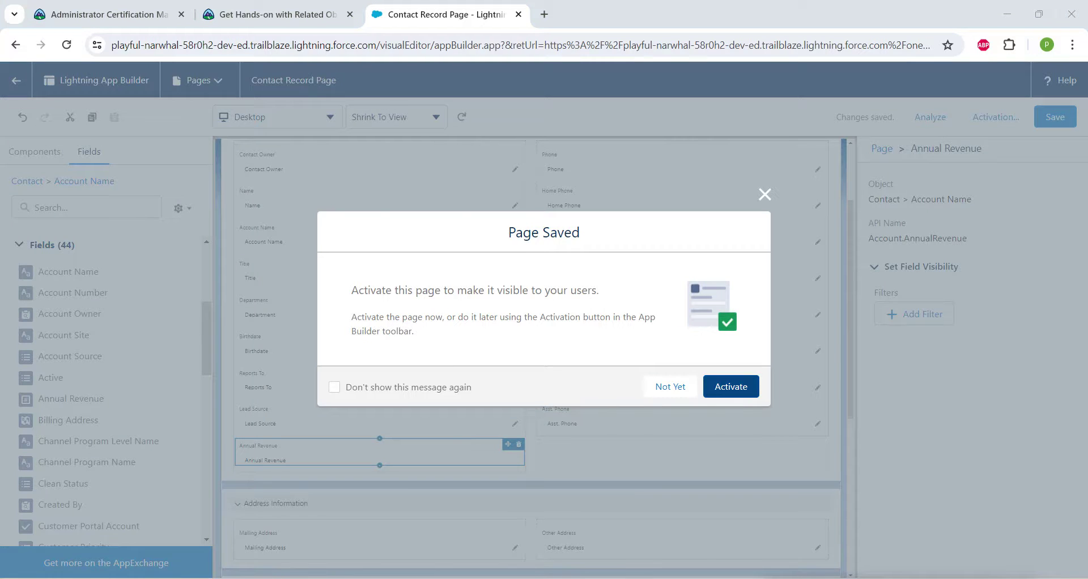
left_click(731, 386)
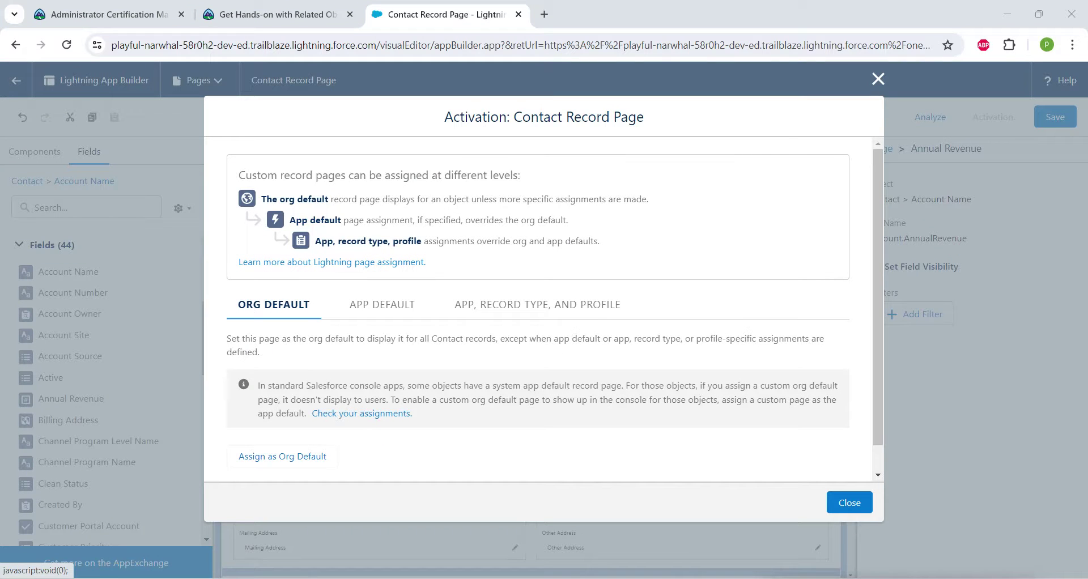
left_click(282, 457)
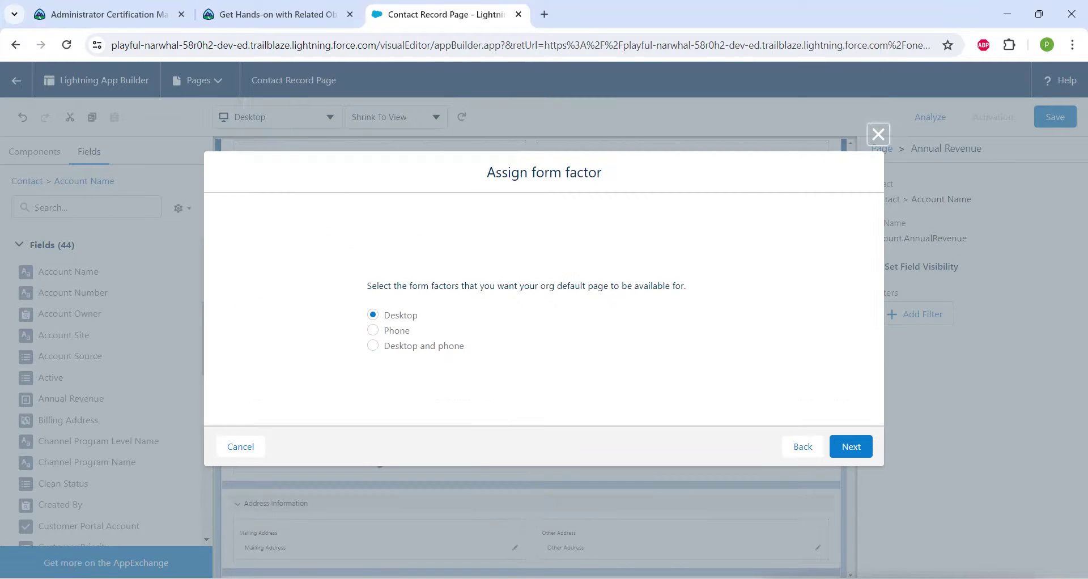
left_click(851, 447)
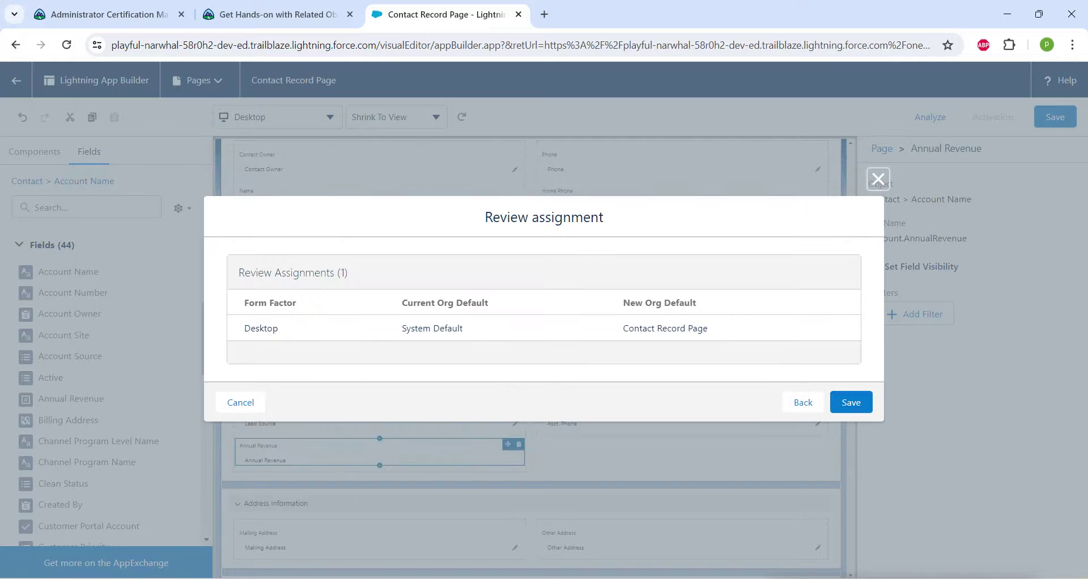
left_click(851, 403)
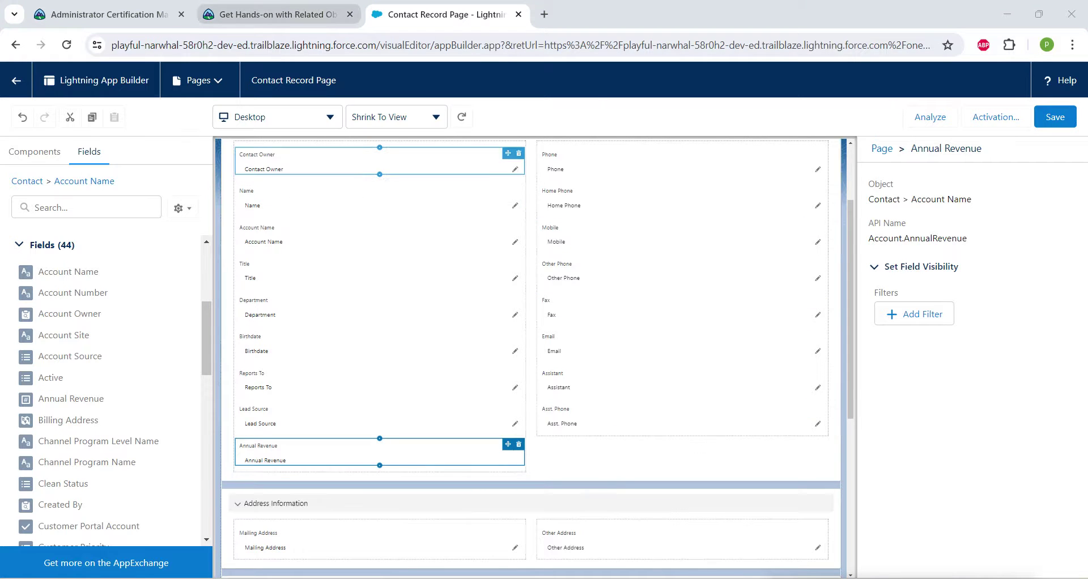
Step: Switch to Trailhead, check the Dynamic Forms challenge, and reload the Administrator Certification Maintenance (Spring '24) module overview
left_click(272, 14)
scroll(452, 340, "down", 1)
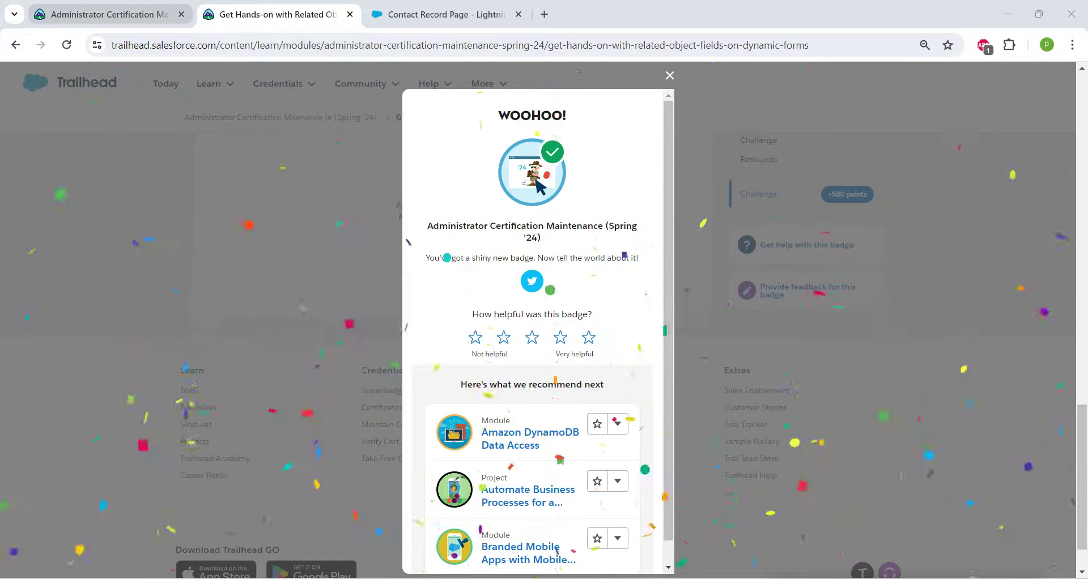
left_click(105, 14)
left_click(67, 45)
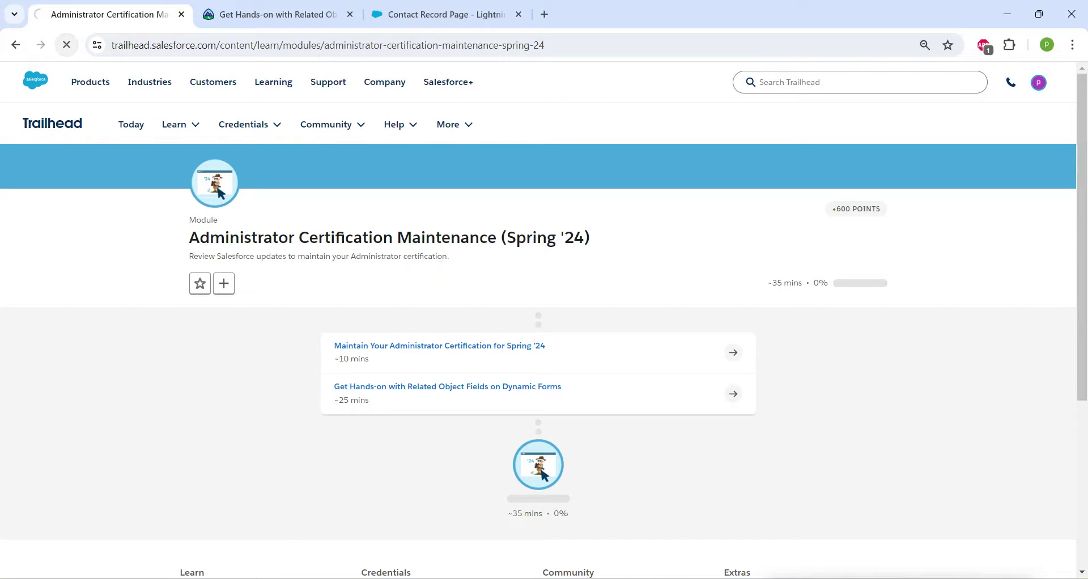